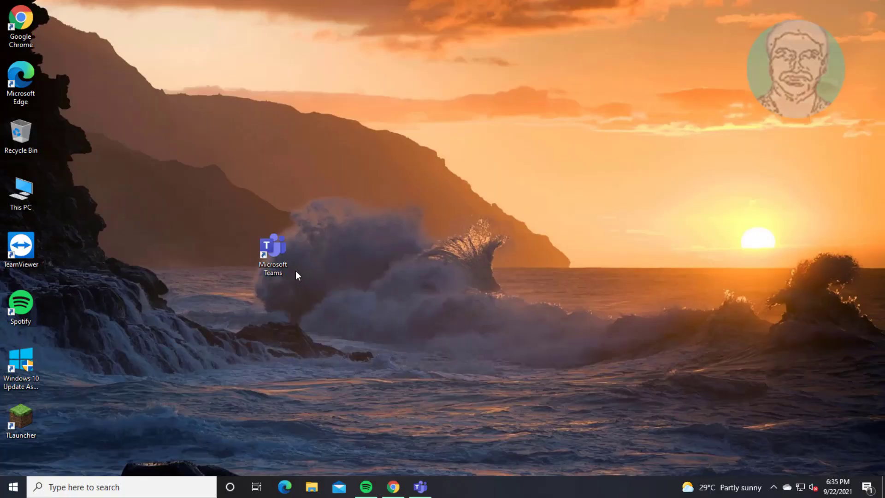
Open the file location of the Microsoft Teams desktop shortcut and view the properties of Update.exe.
right_click(269, 254)
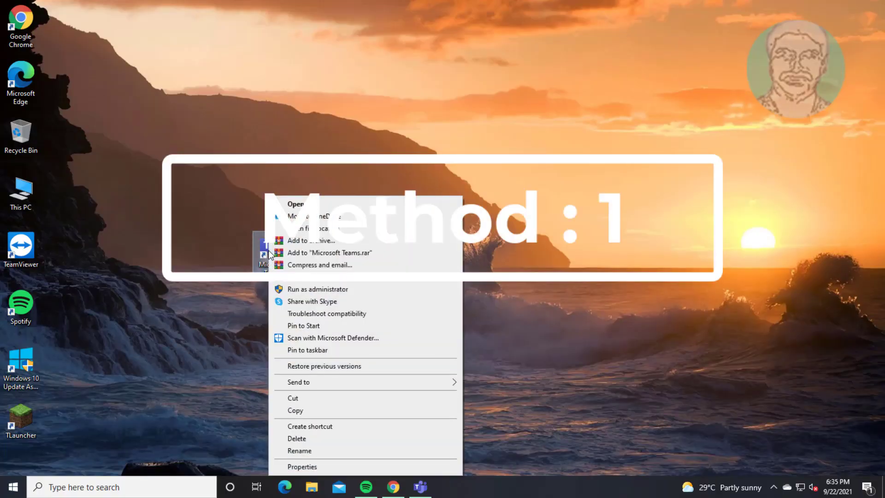
click(314, 229)
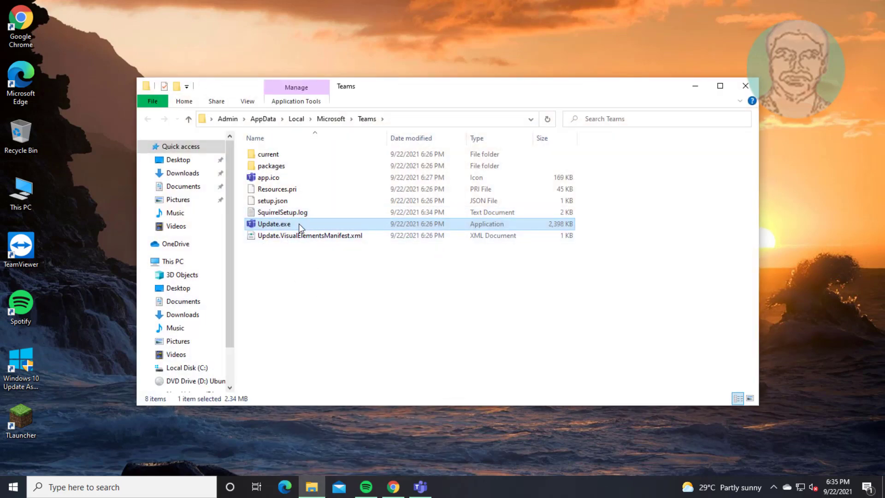
right_click(298, 223)
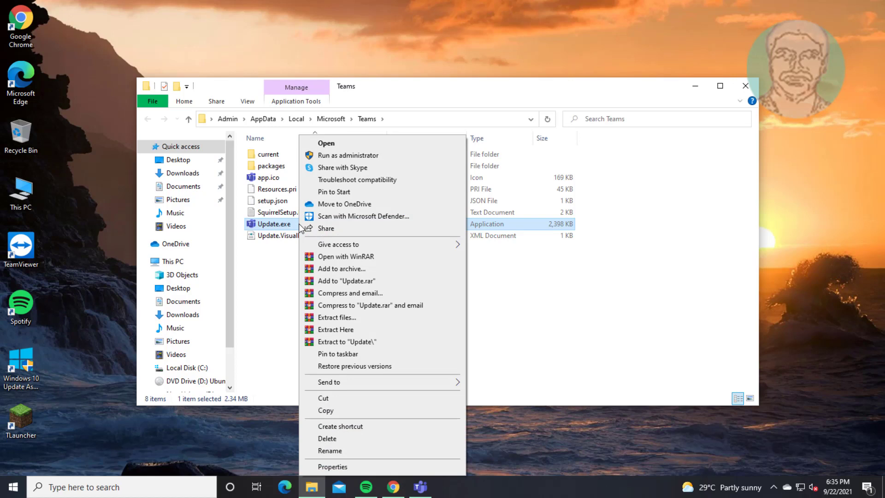
click(360, 467)
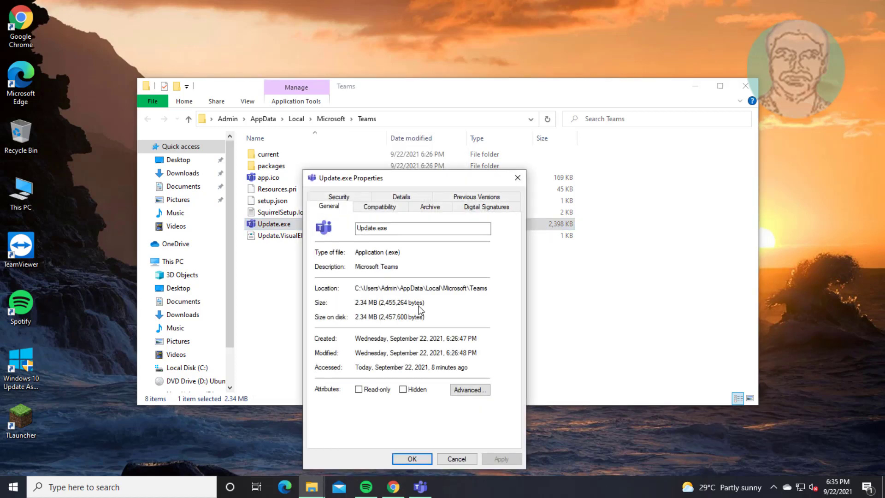
Enable compatibility mode for Update.exe, choose a Windows version for it, and save the properties.
click(388, 209)
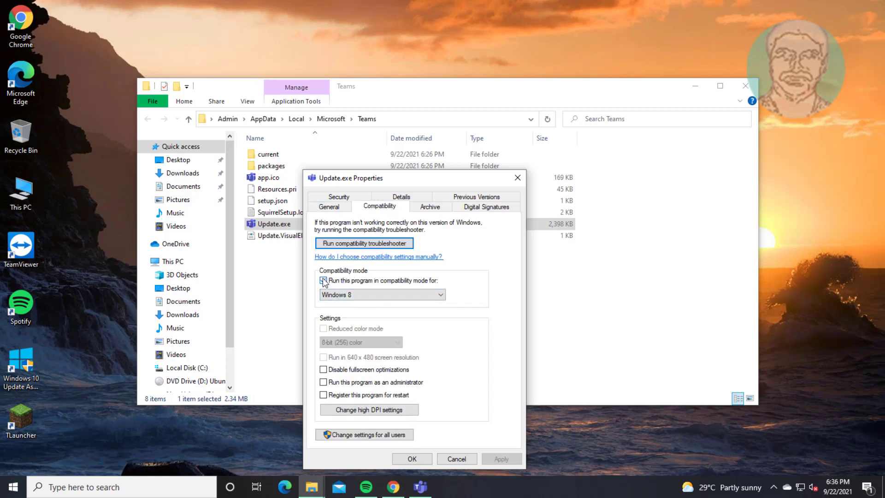
click(327, 282)
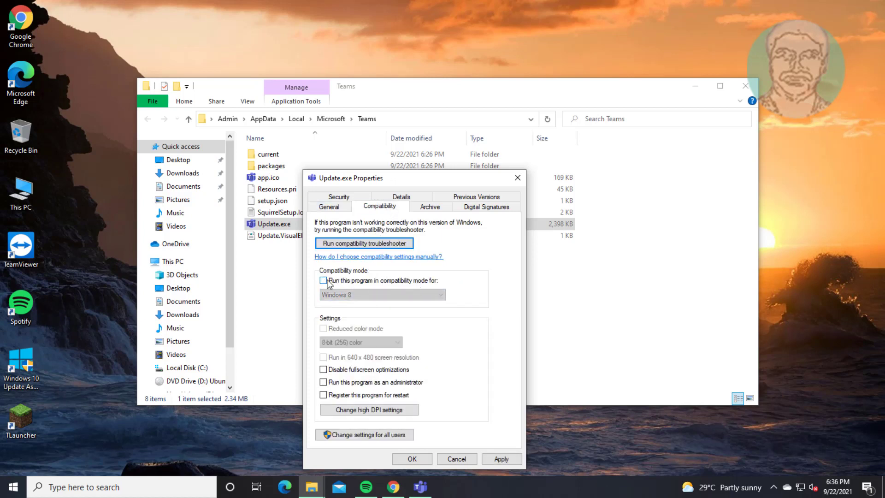
click(326, 282)
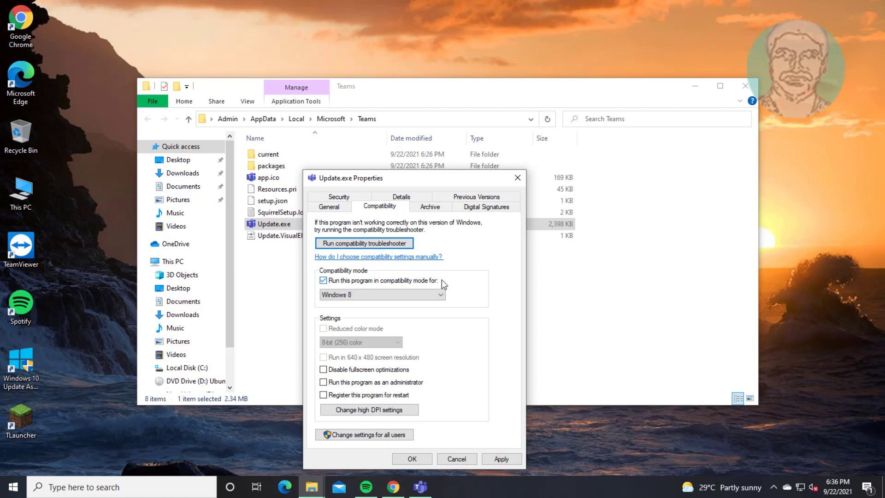
click(385, 295)
click(360, 334)
click(408, 458)
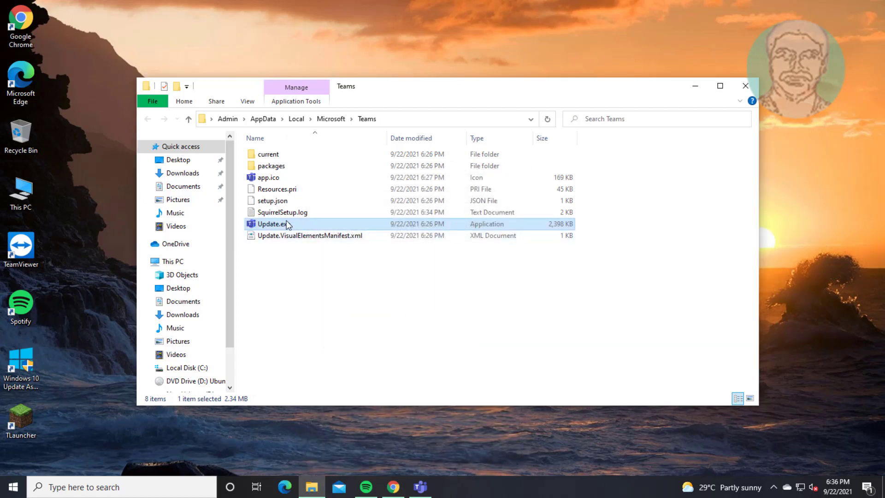
Run Update.exe as administrator, allow it to make changes, continue into Teams with the listed account, and close the Teams folder.
right_click(287, 222)
click(330, 157)
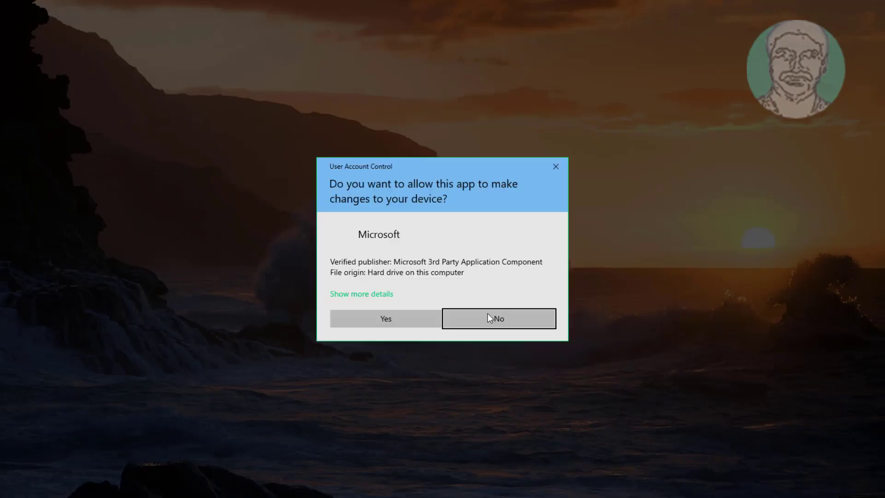
click(409, 317)
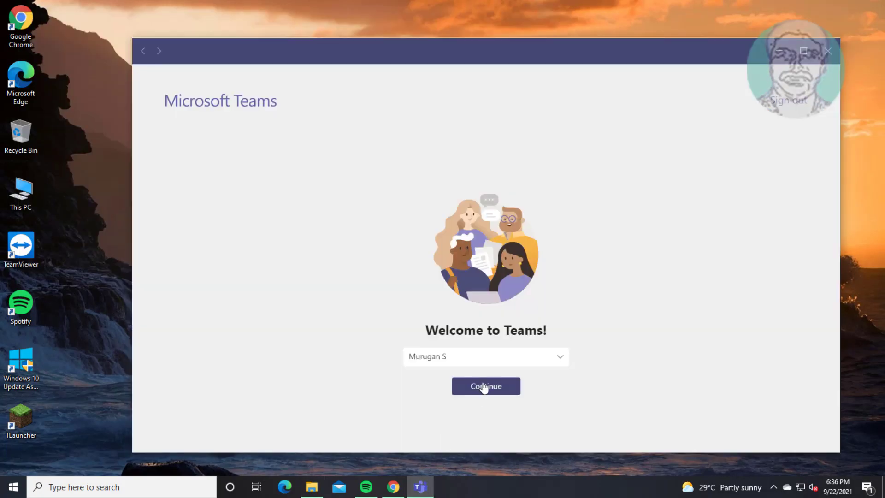
click(484, 387)
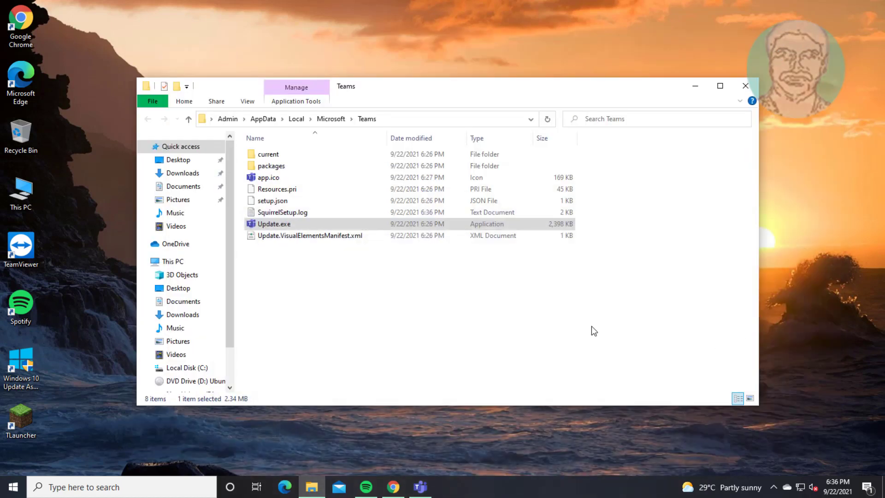
click(749, 85)
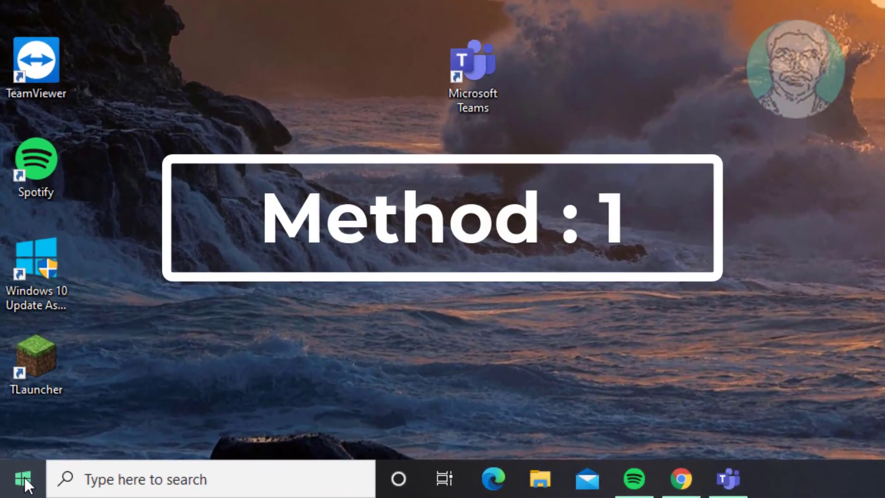
Use the Run command to open the folder %appdata%\microsoft and turn on the display of hidden items.
right_click(24, 478)
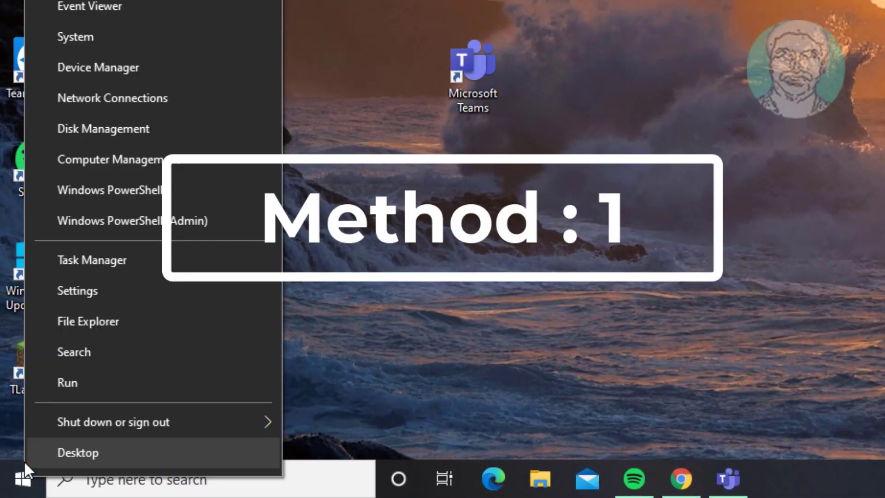
click(72, 381)
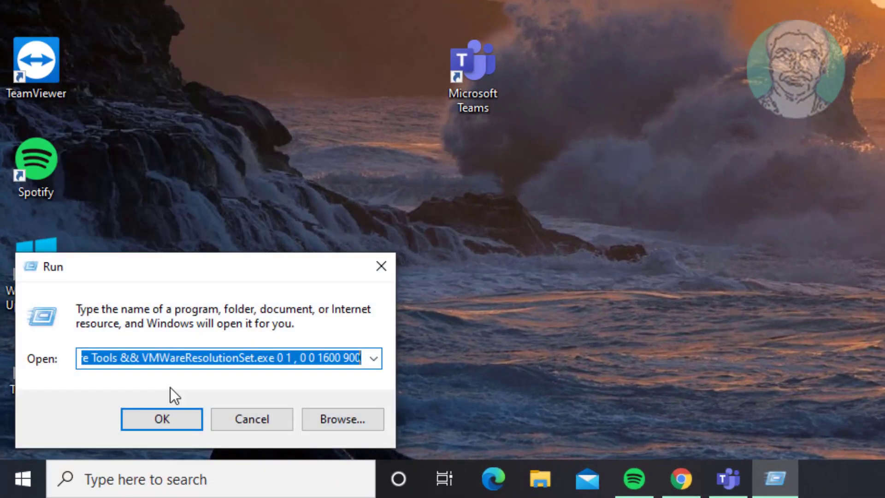
text(%a)
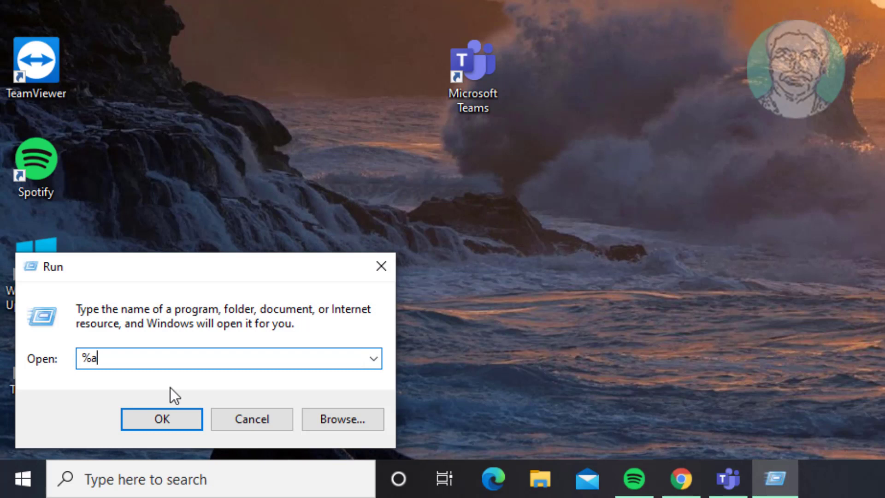
text(ppdata%\m)
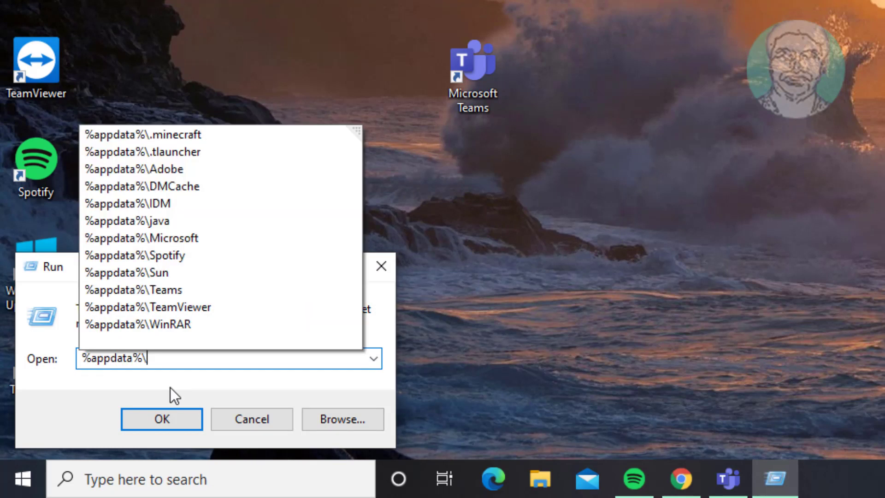
text(icrosoft)
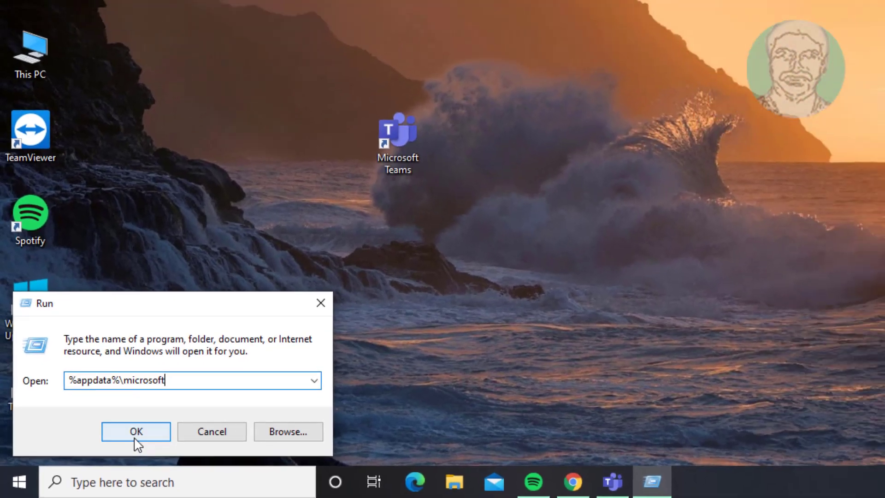
click(156, 421)
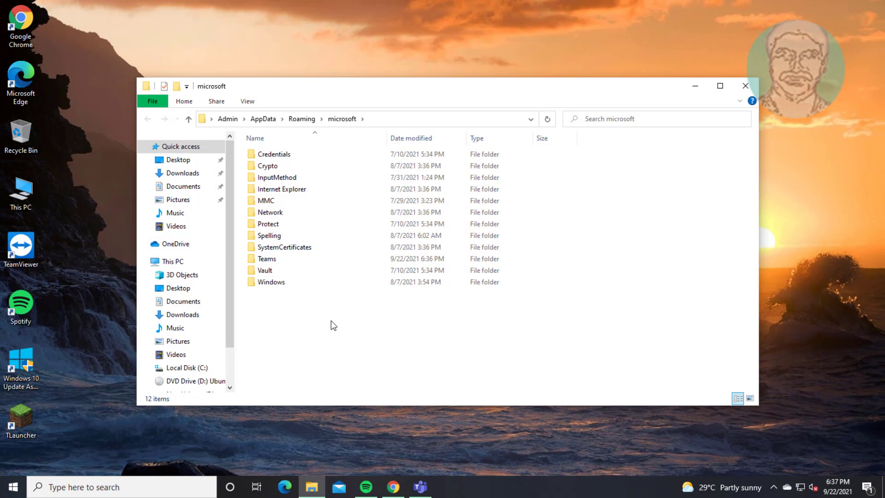
click(248, 101)
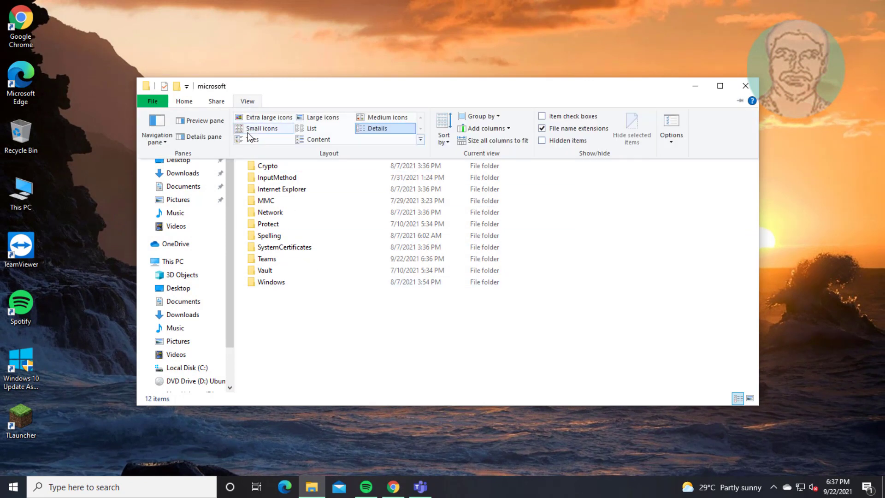
click(542, 140)
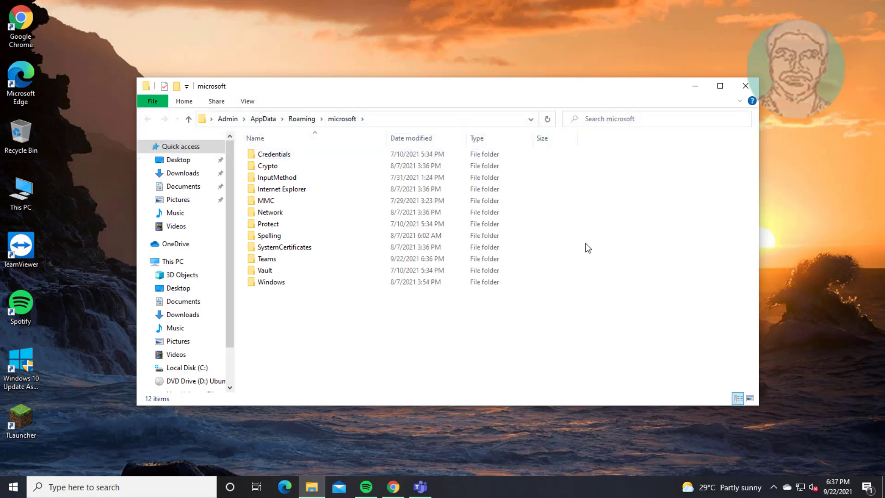
Try to delete the Teams folder from the Roaming microsoft folder.
click(272, 261)
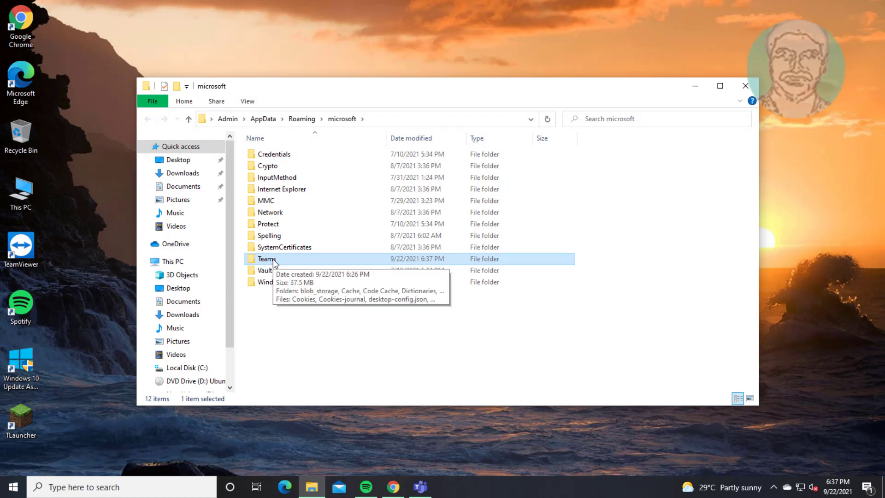
right_click(274, 262)
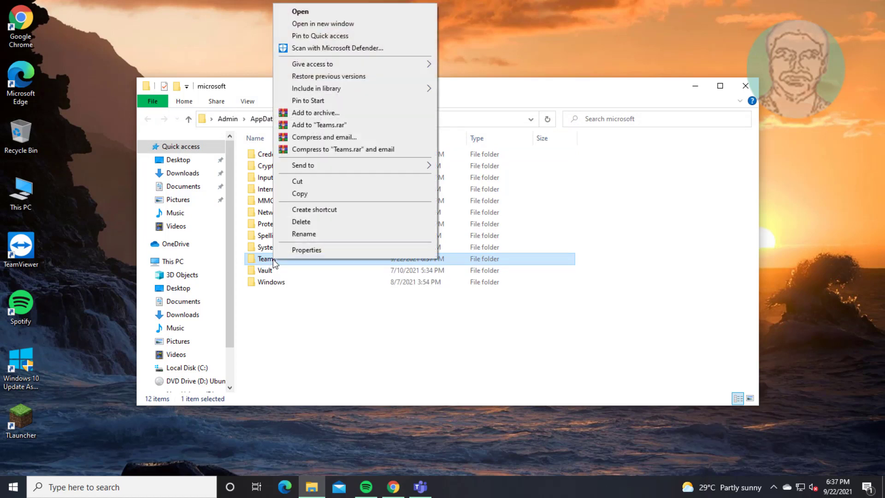
click(316, 223)
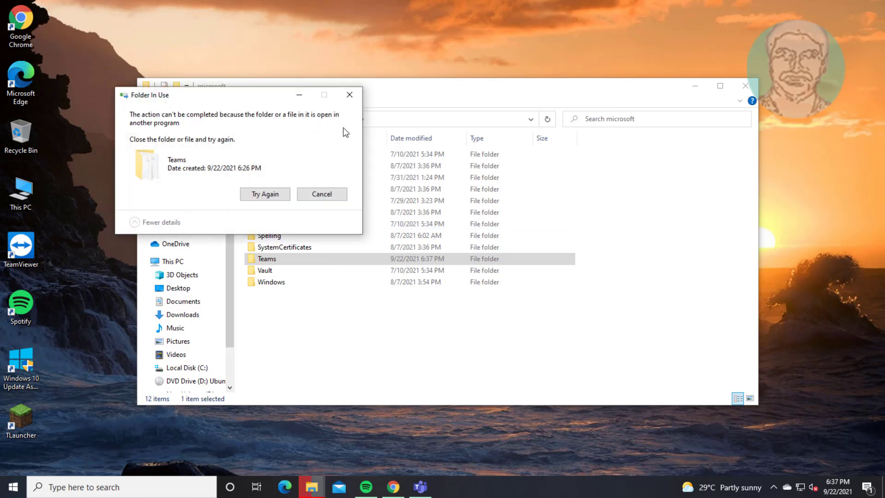
click(349, 95)
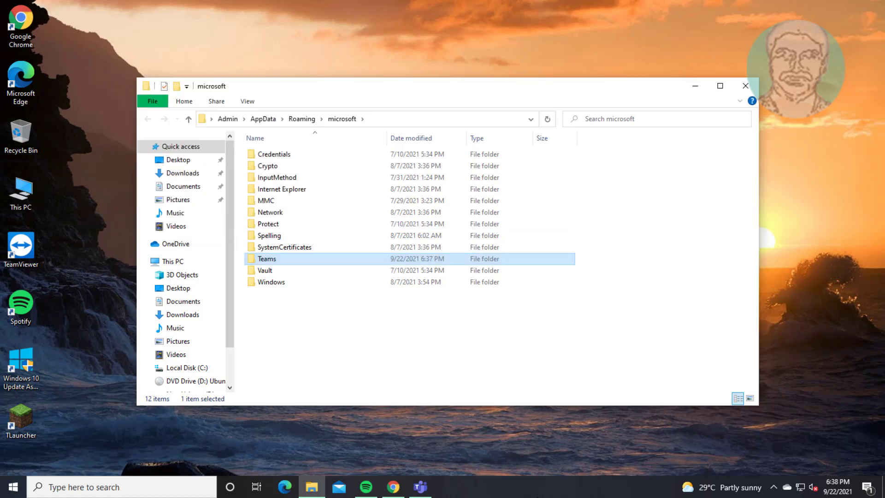
End the Microsoft Teams task in Task Manager, and close Task Manager.
right_click(617, 485)
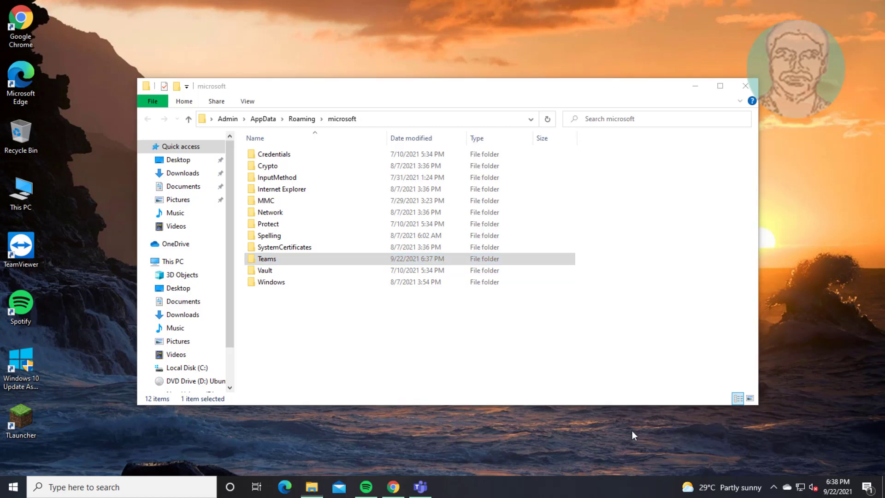
click(643, 430)
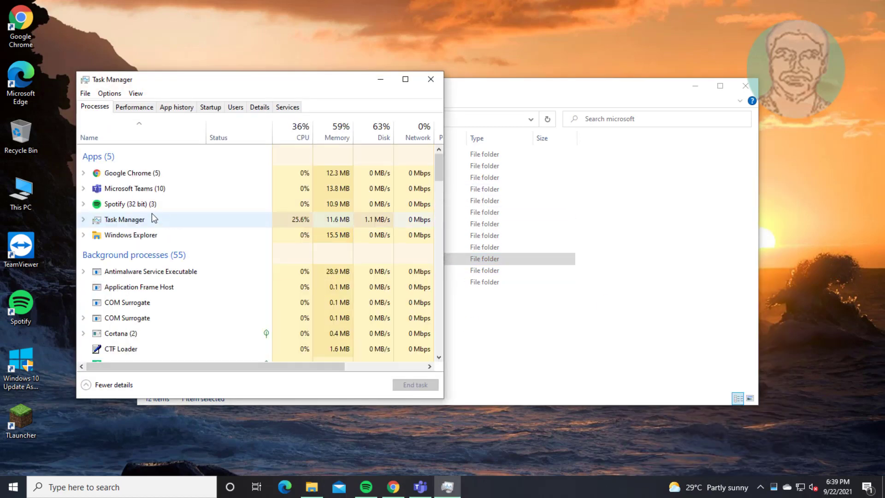
click(146, 190)
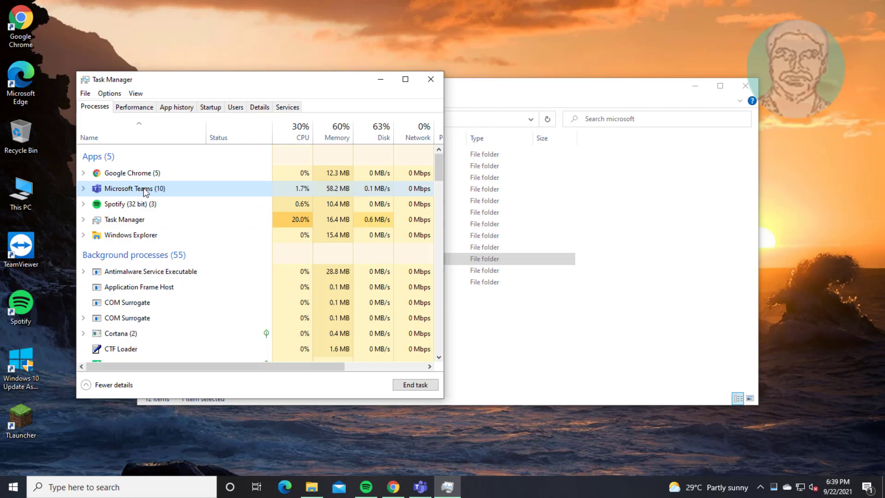
click(407, 386)
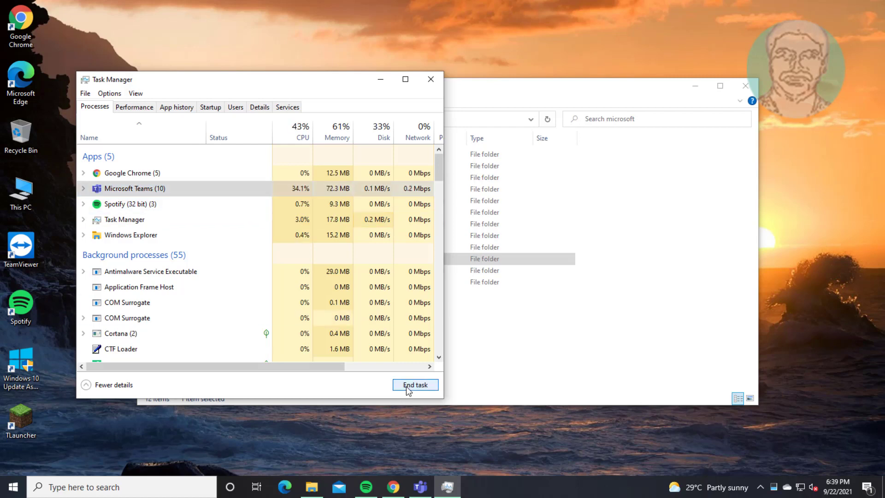
click(430, 81)
Delete the Teams folder from the Roaming microsoft folder and close the folder window.
click(267, 262)
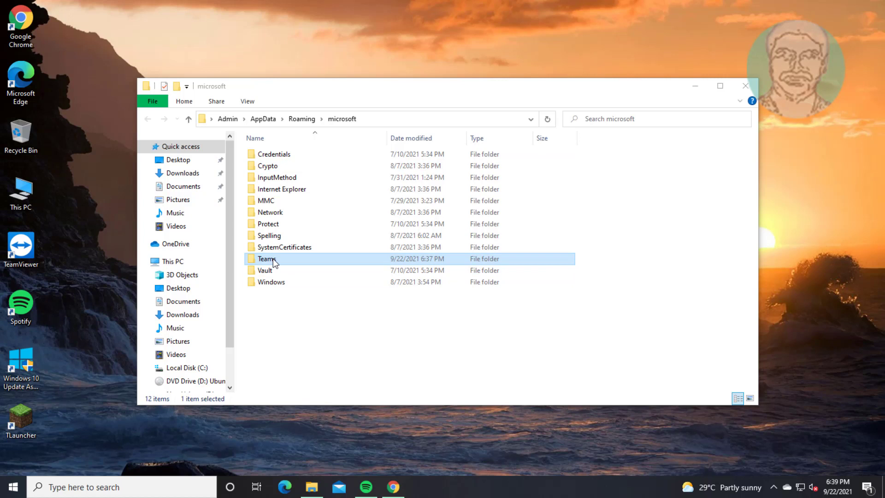
right_click(275, 262)
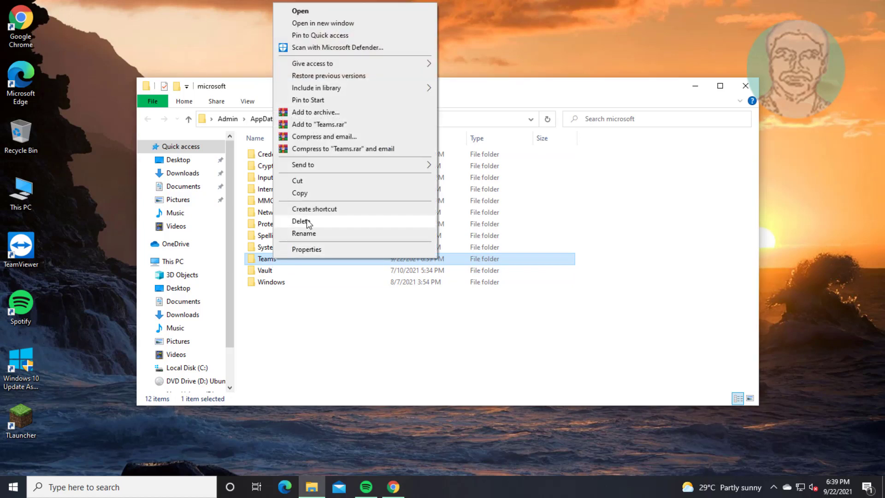
click(301, 221)
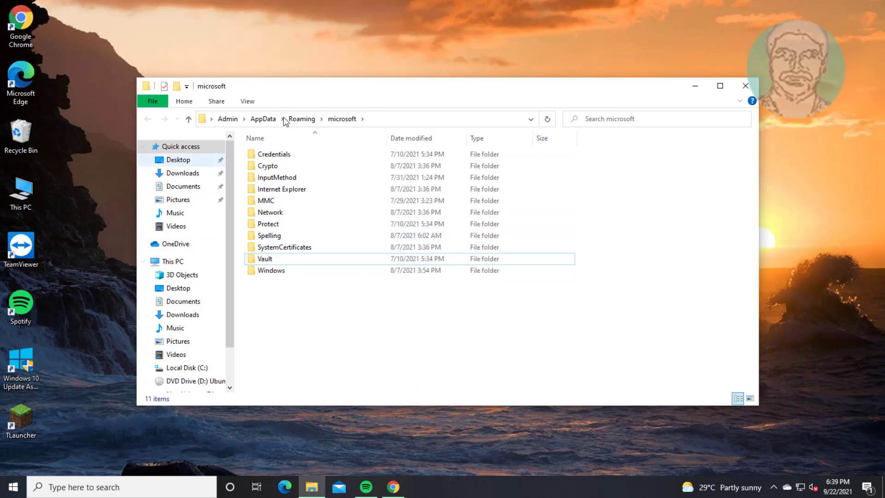
click(747, 92)
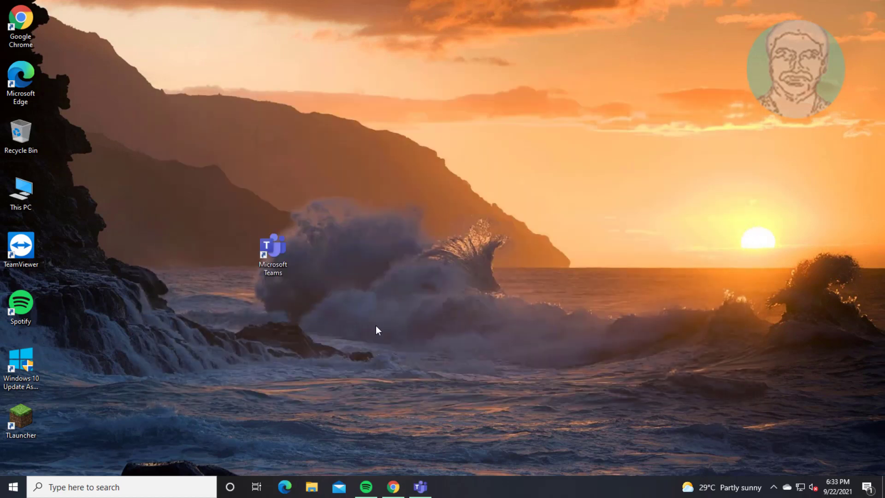
Open the file location of the Microsoft Teams desktop shortcut and start the compatibility troubleshooter for Update.exe.
right_click(274, 255)
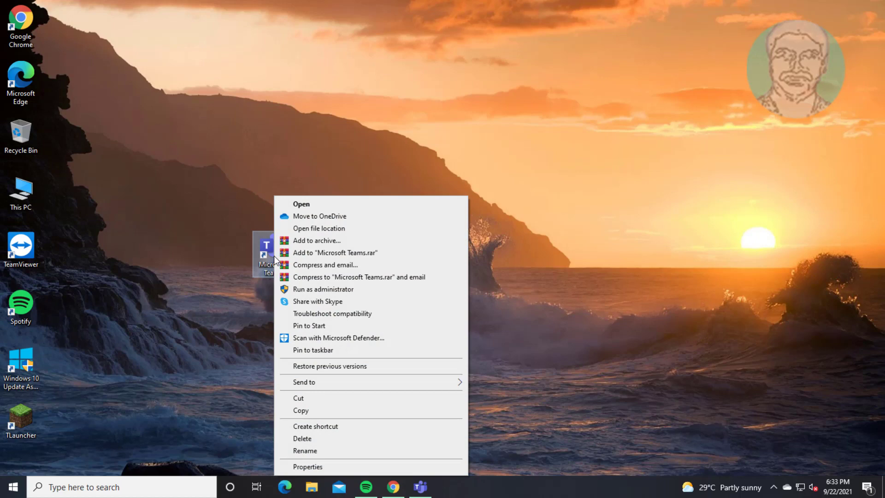
click(321, 229)
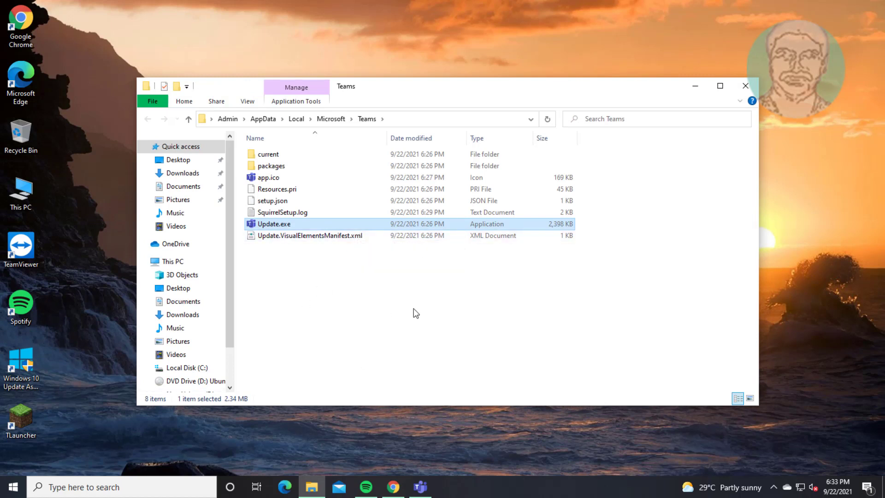
right_click(283, 226)
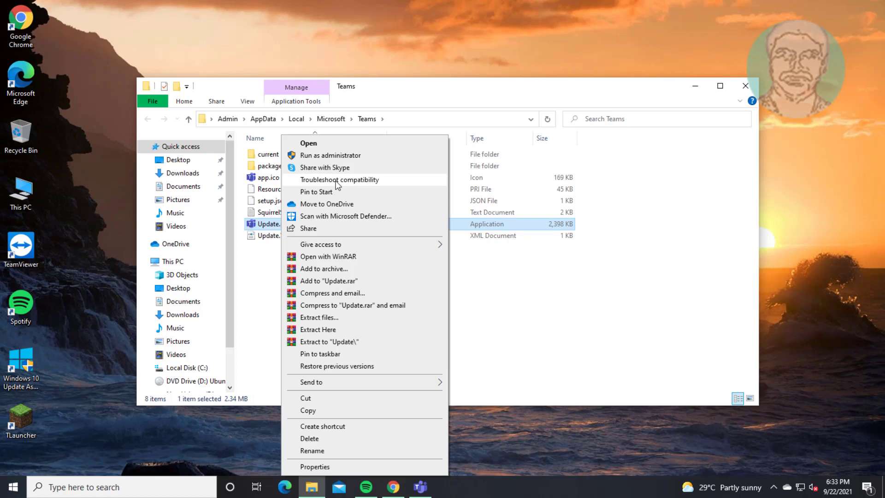
click(337, 184)
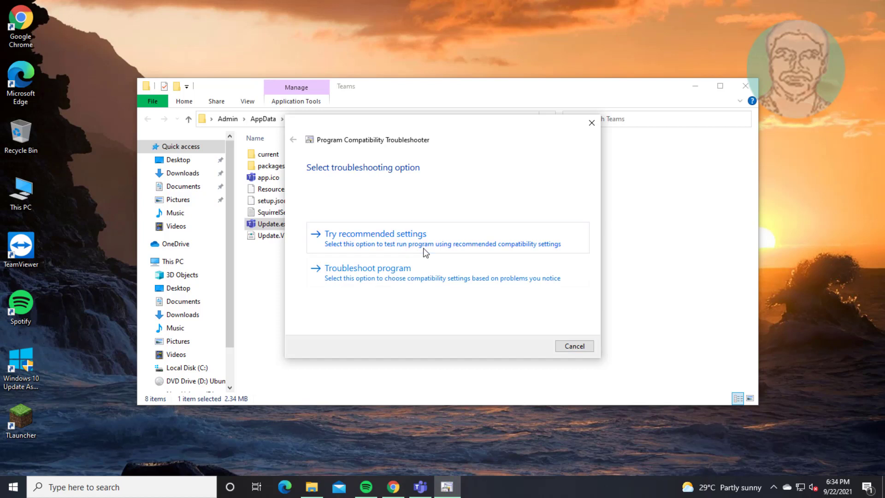
Apply the recommended compatibility settings to Update.exe, save them for this program, and close the troubleshooter and the Teams folder window.
click(423, 249)
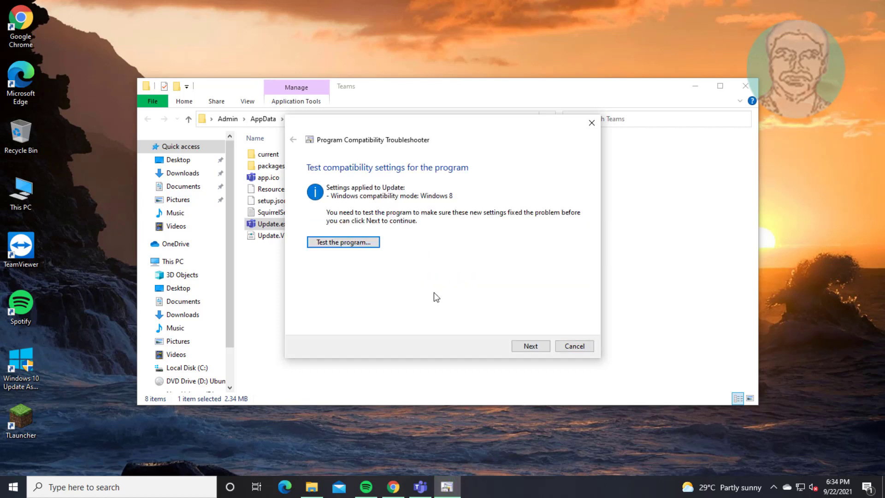
click(526, 346)
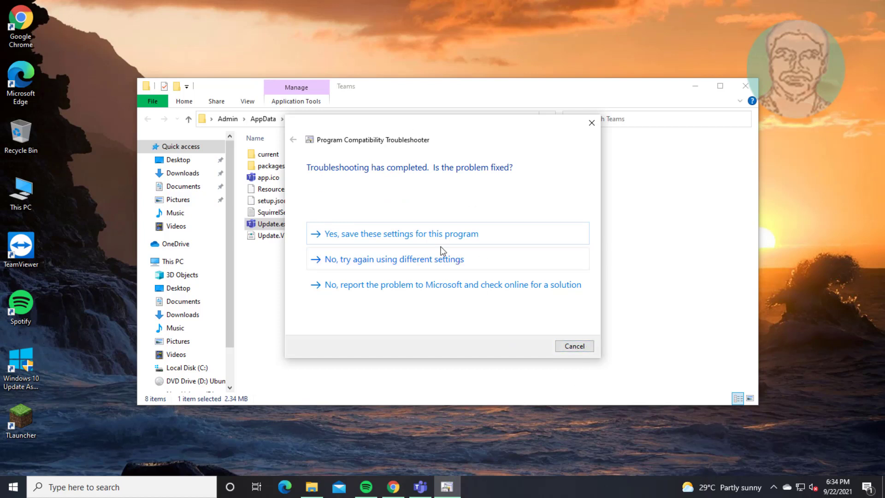
click(437, 240)
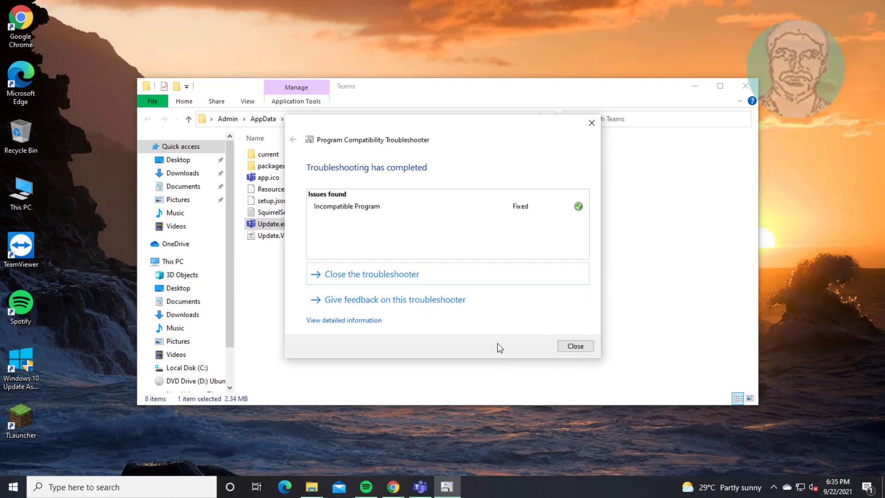
click(585, 347)
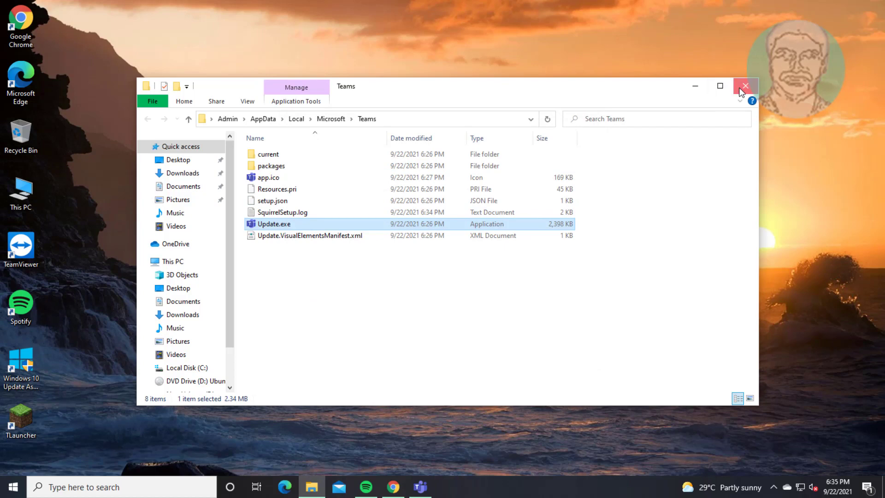
click(741, 91)
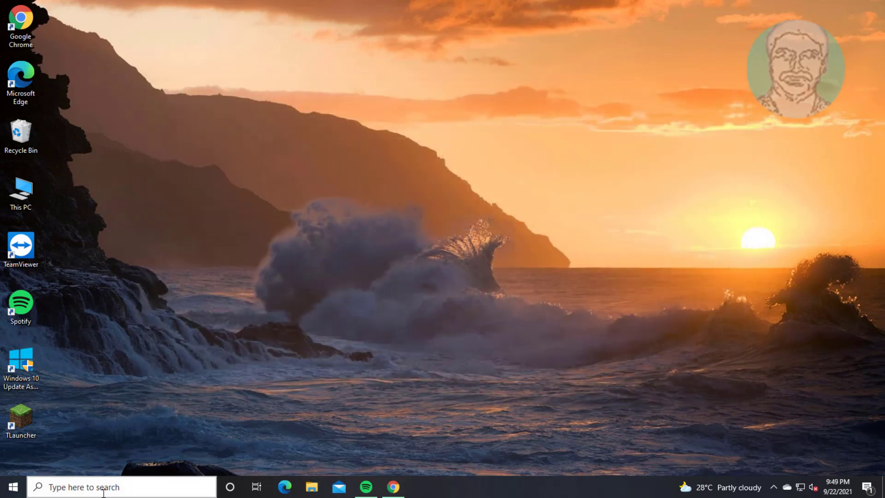
Search Windows for Credential Manager, open it and show the Windows Credentials.
click(104, 492)
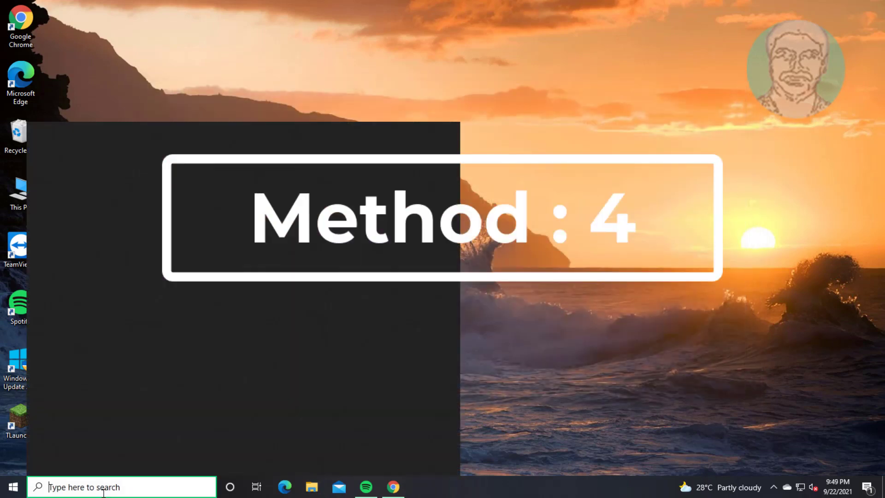
text(cre)
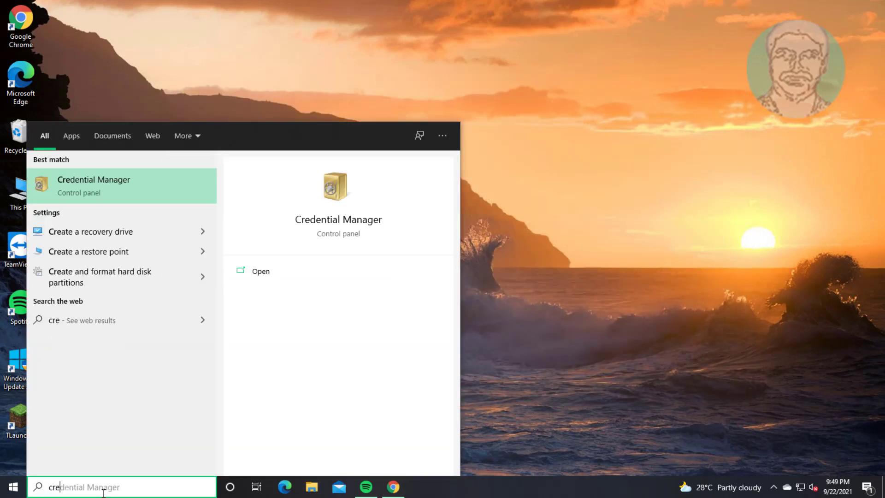
text(dential )
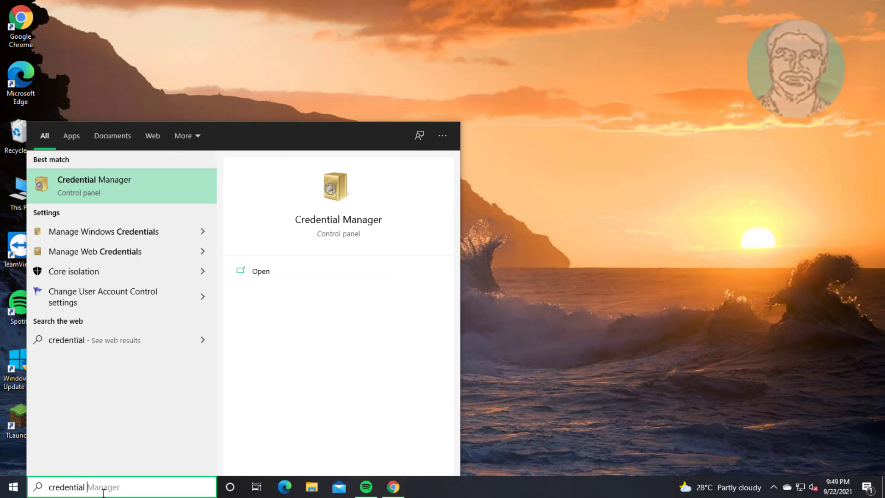
text(Manager)
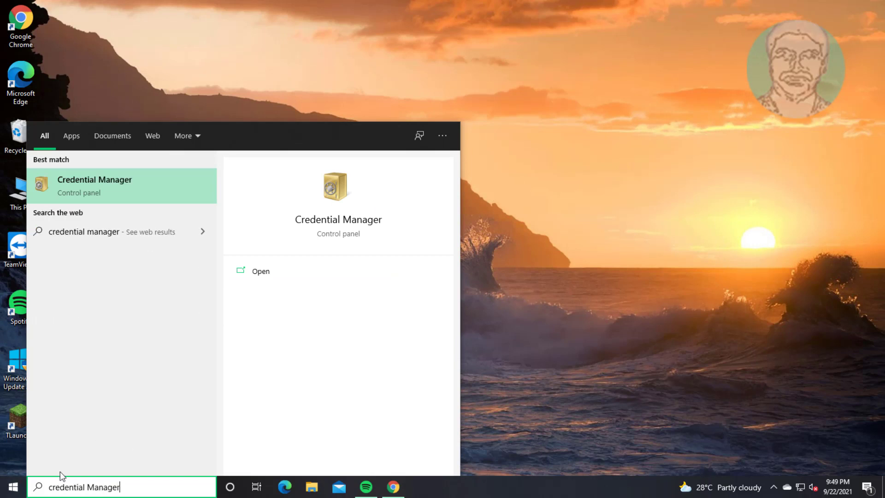
click(101, 184)
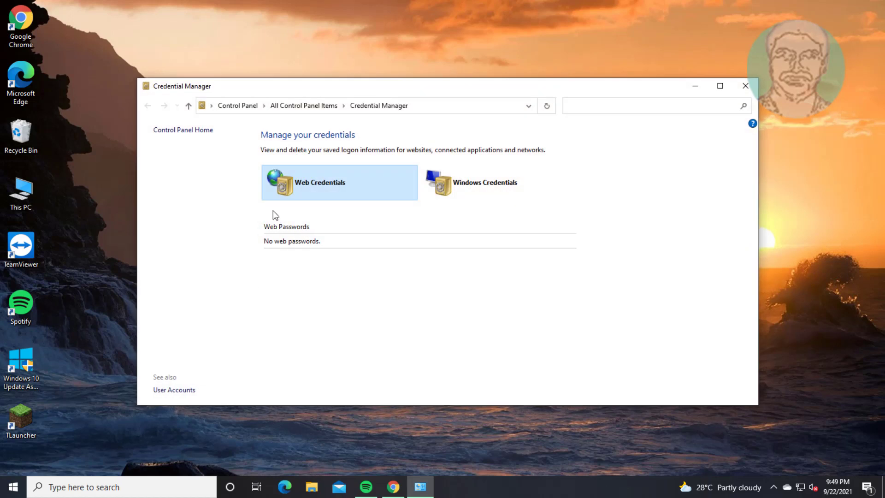
click(482, 192)
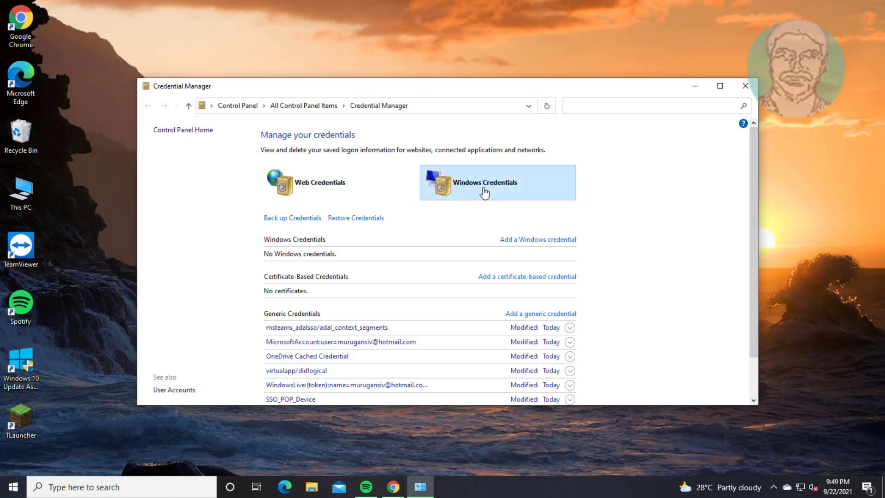
Remove the generic credential msteams_adalsso/adal_context_segments permanently and close Credential Manager.
click(290, 329)
scroll(412, 371, down, 1)
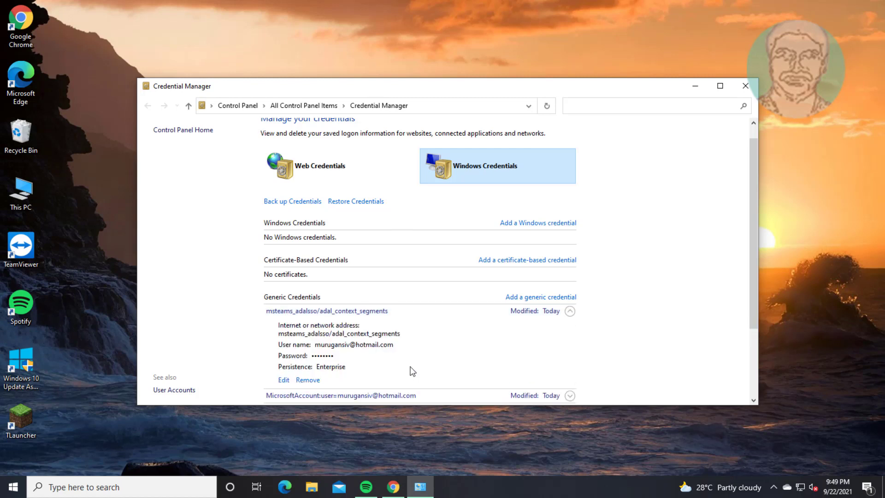
click(307, 381)
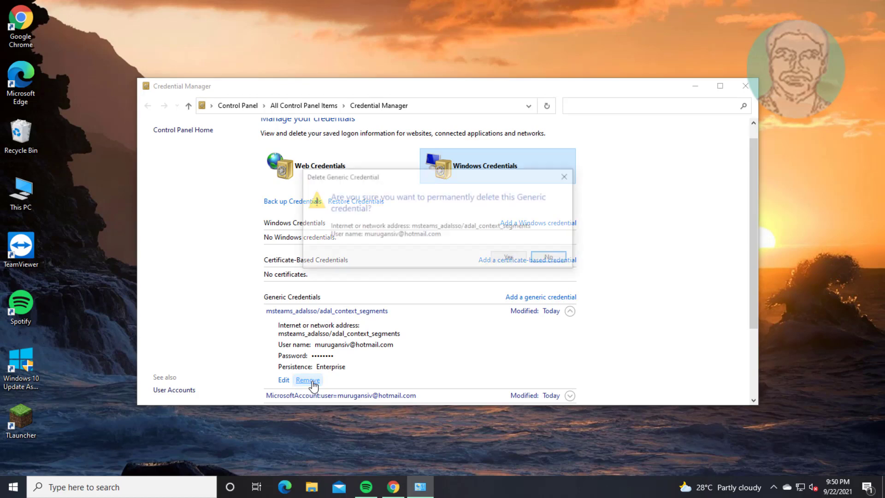
click(509, 259)
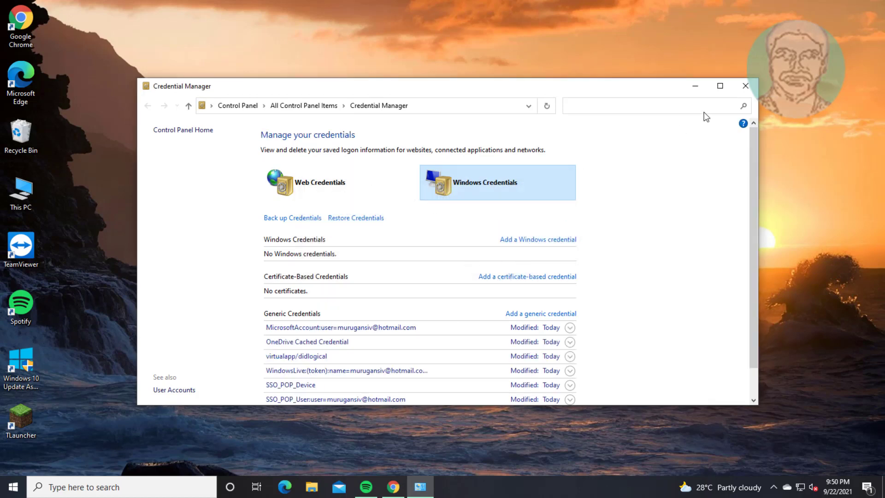
click(746, 86)
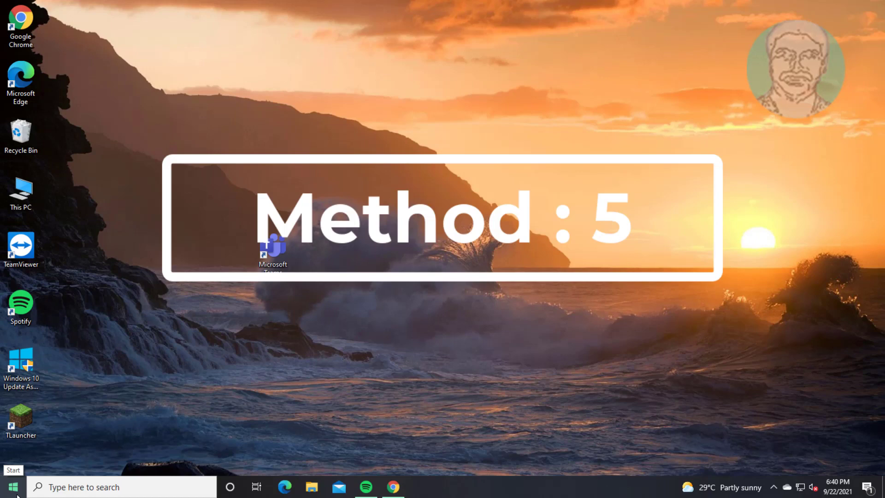
Open the Apps & features settings in Windows Settings and filter the app list by "tea".
click(13, 486)
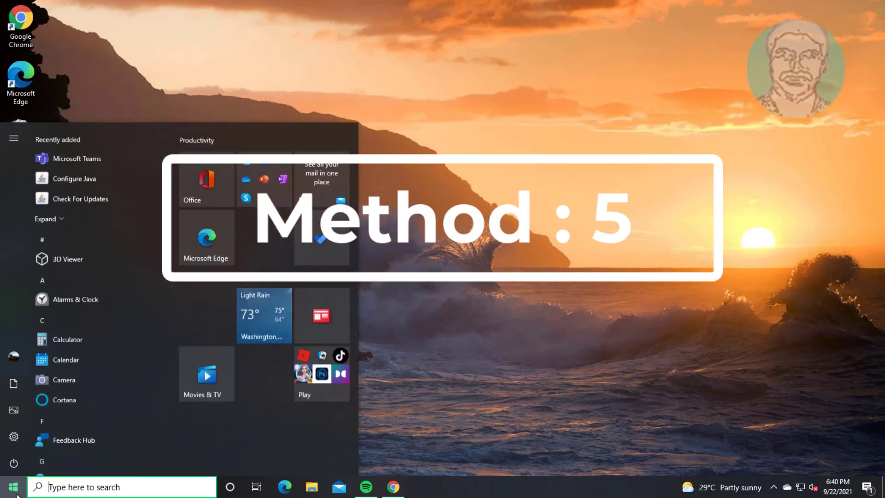
click(16, 442)
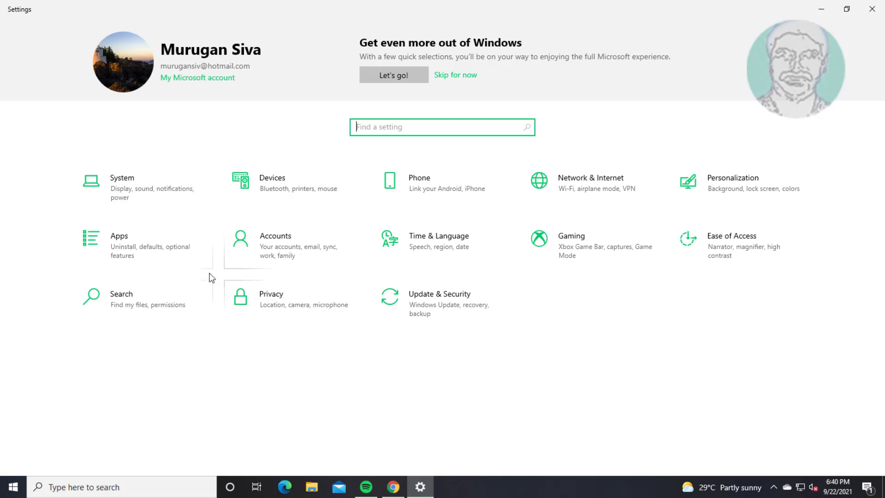
click(151, 264)
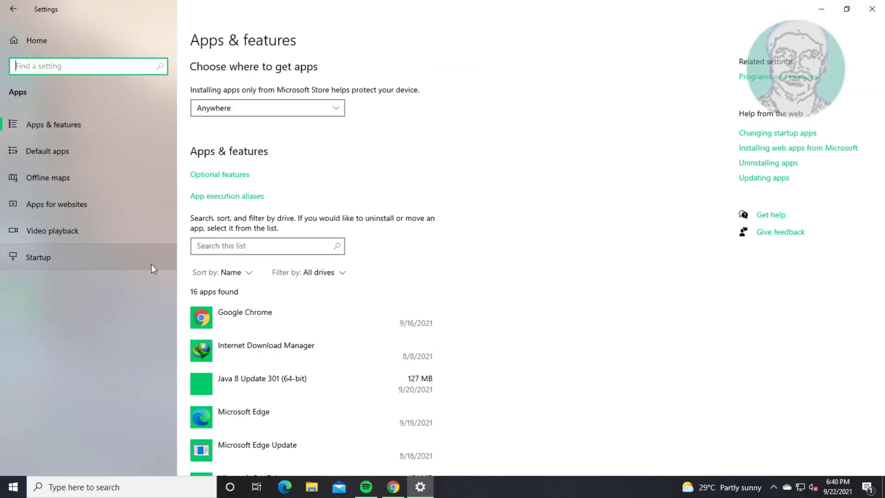
click(279, 243)
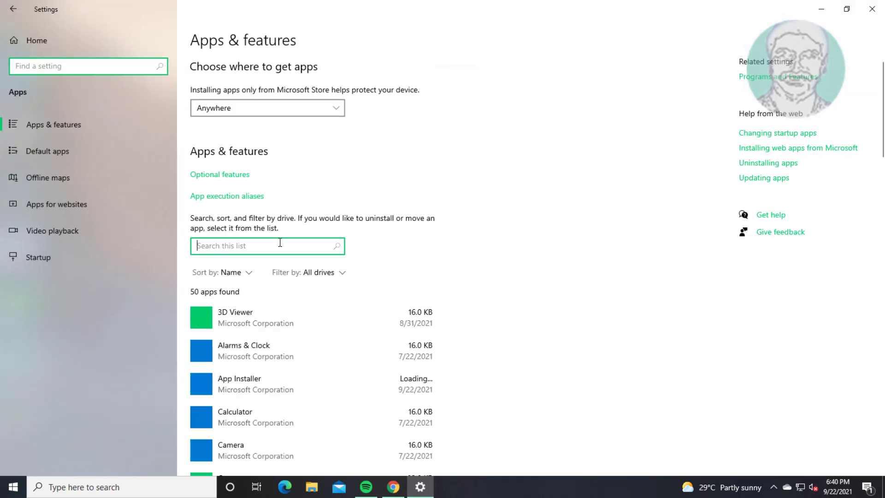
text(tea)
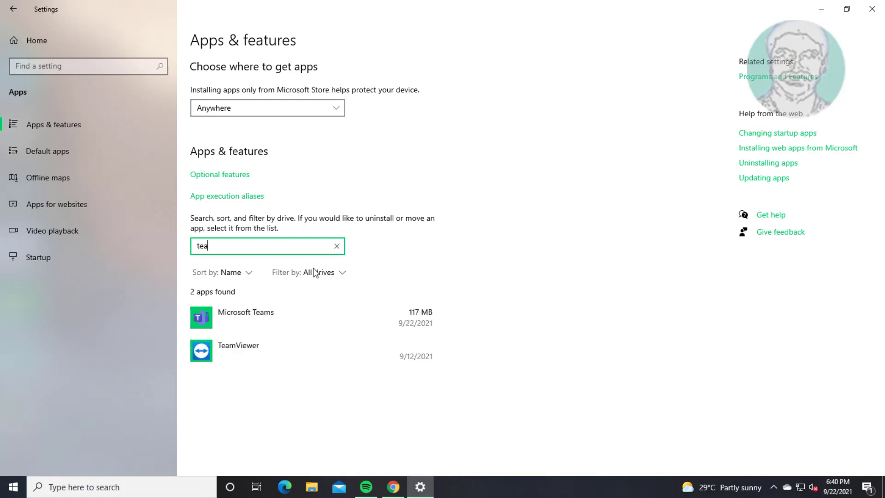
Uninstall Microsoft Teams from the filtered app list and close Settings.
click(267, 313)
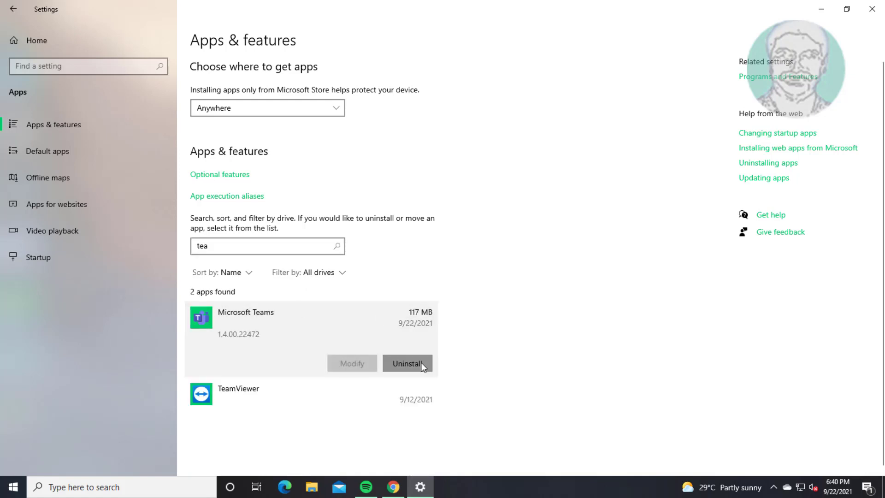
click(421, 362)
click(447, 342)
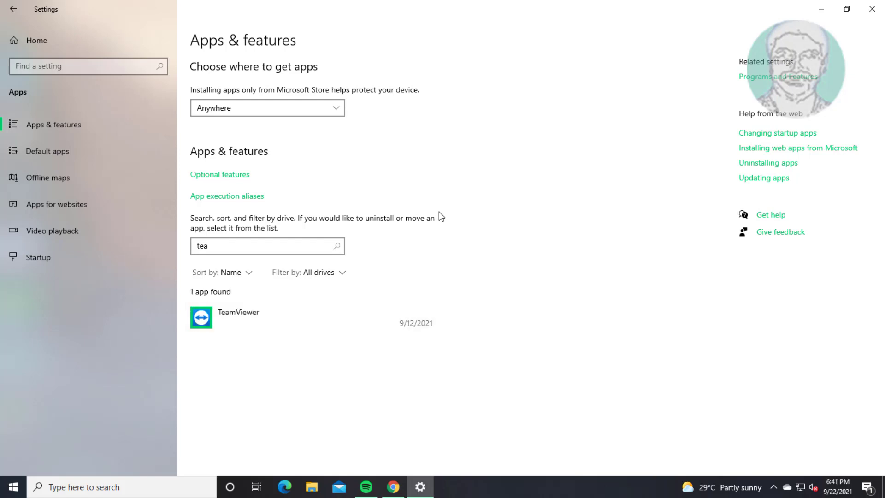
click(872, 10)
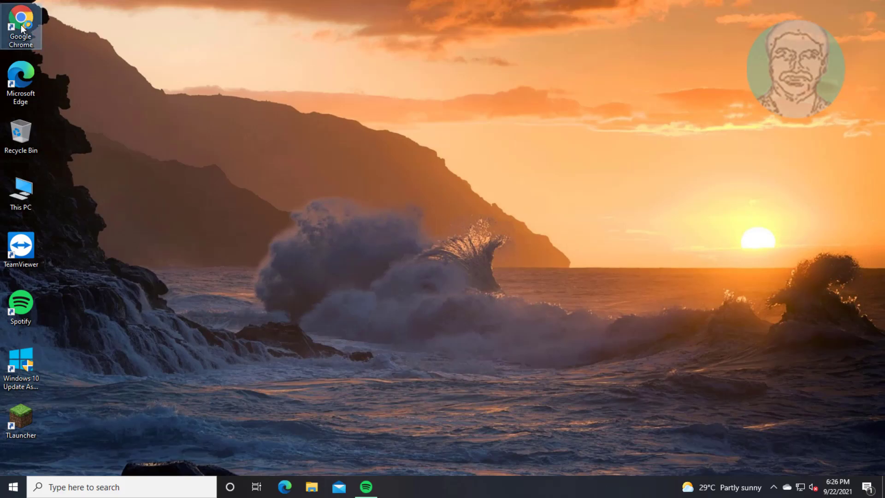
Search the web for "teams download" in Google Chrome and download the Teams desktop installer from the Microsoft site.
double_click(21, 27)
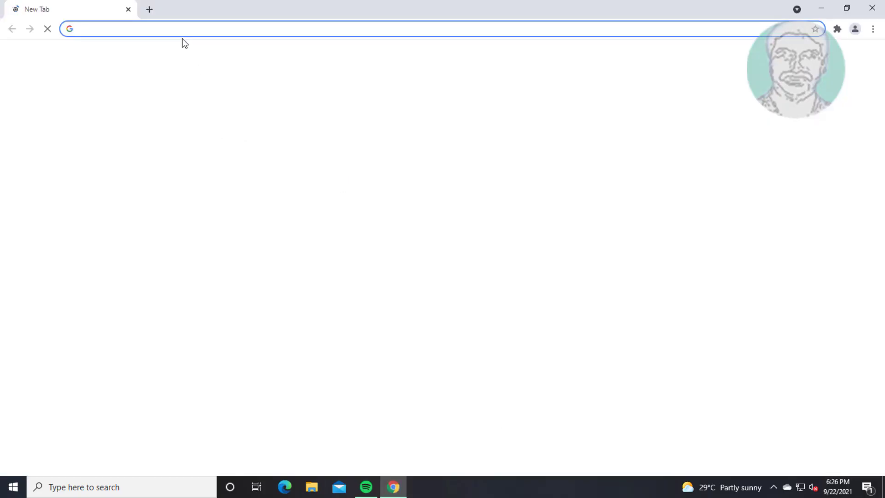
text(team)
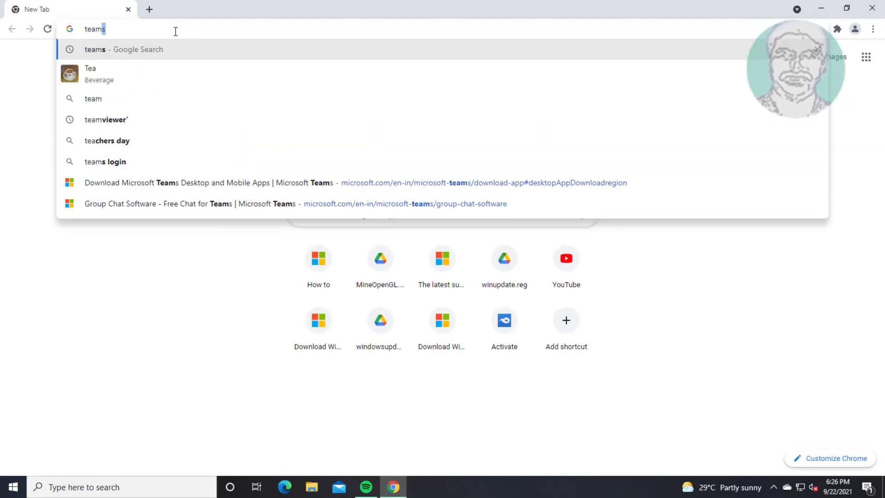
text(s download)
key(Return)
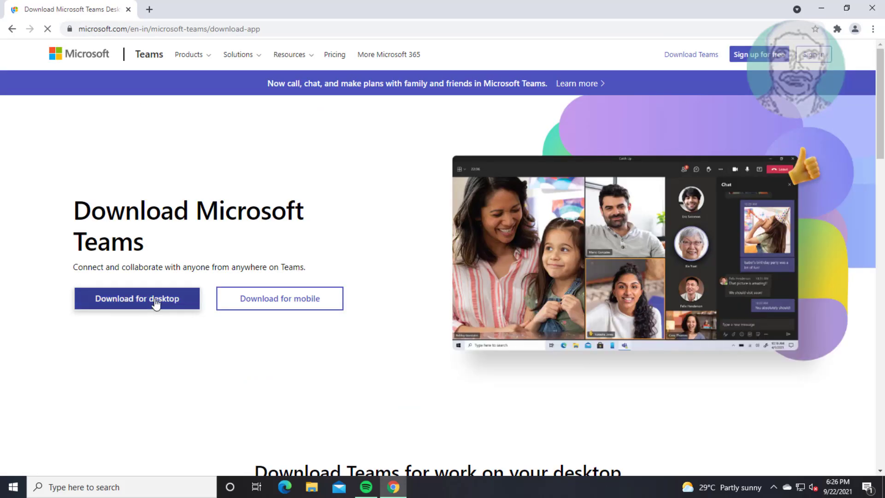
click(155, 304)
click(446, 220)
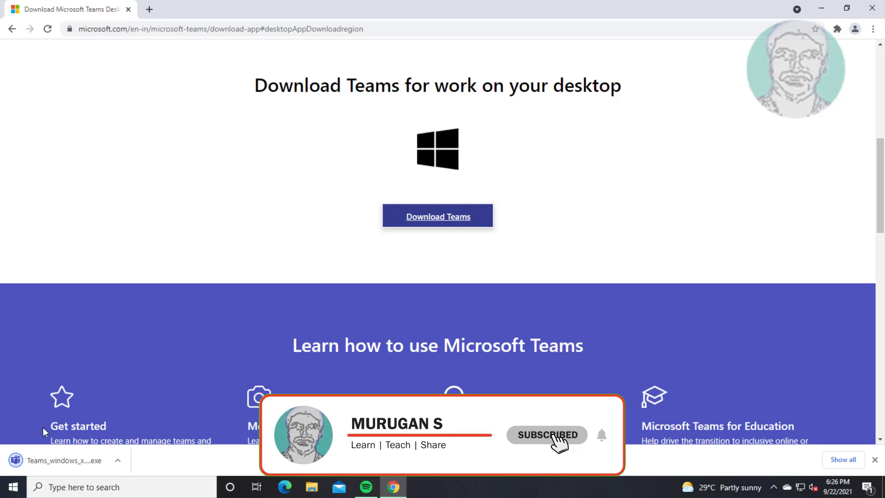
Run the downloaded Teams installer, minimise the browser, and start Microsoft Teams with the named work account instead of Personal.
click(63, 461)
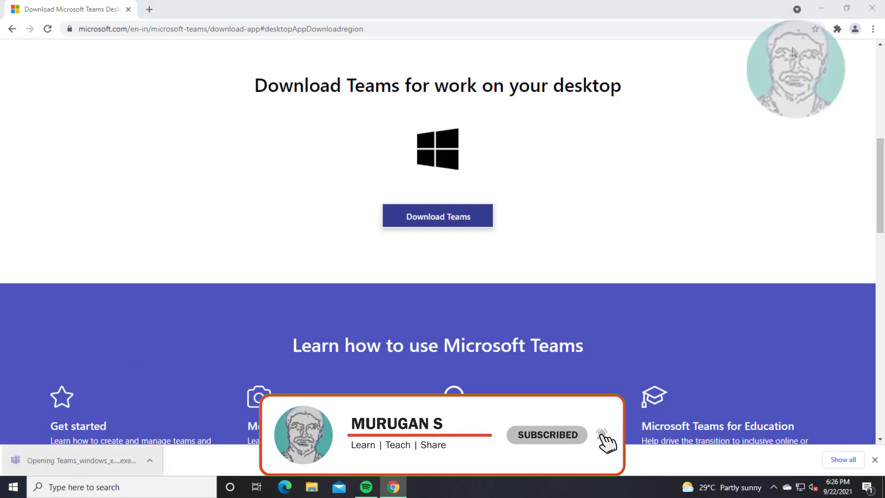
click(822, 9)
click(483, 256)
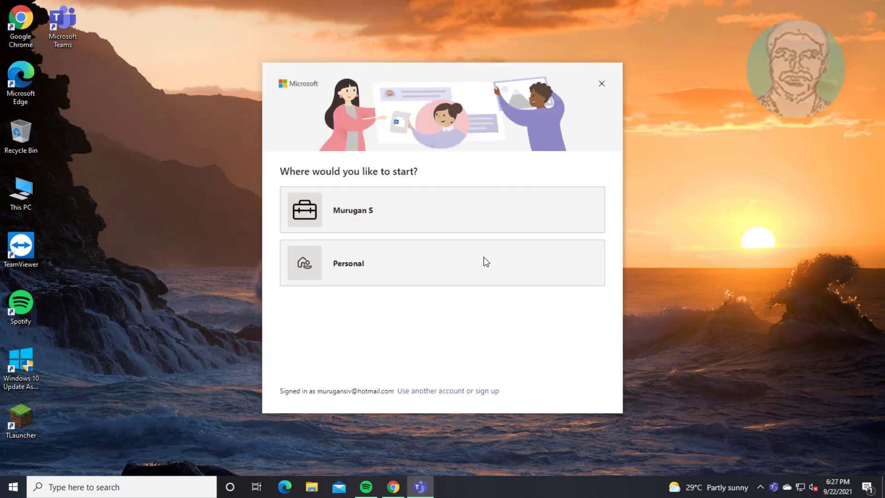
click(373, 208)
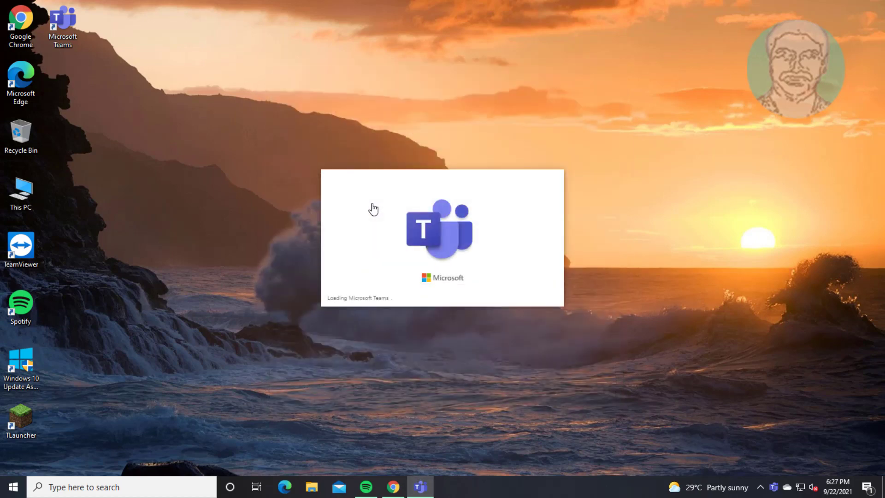